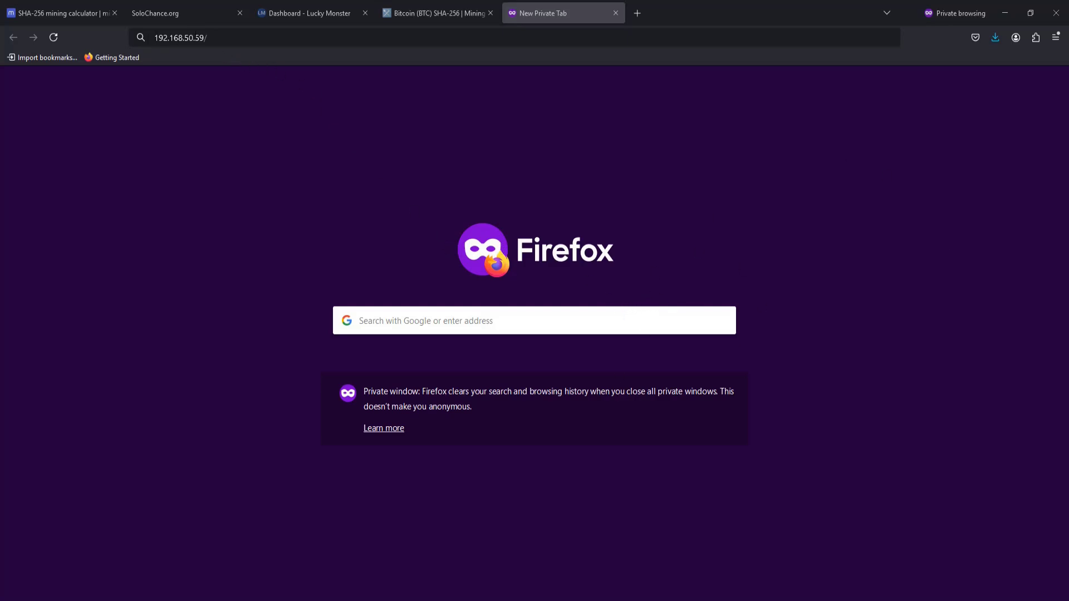
# Step: Load the Avalon miner login page at 192.168.50.59 in Firefox
pyautogui.click(232, 37)
pyautogui.press('Return')
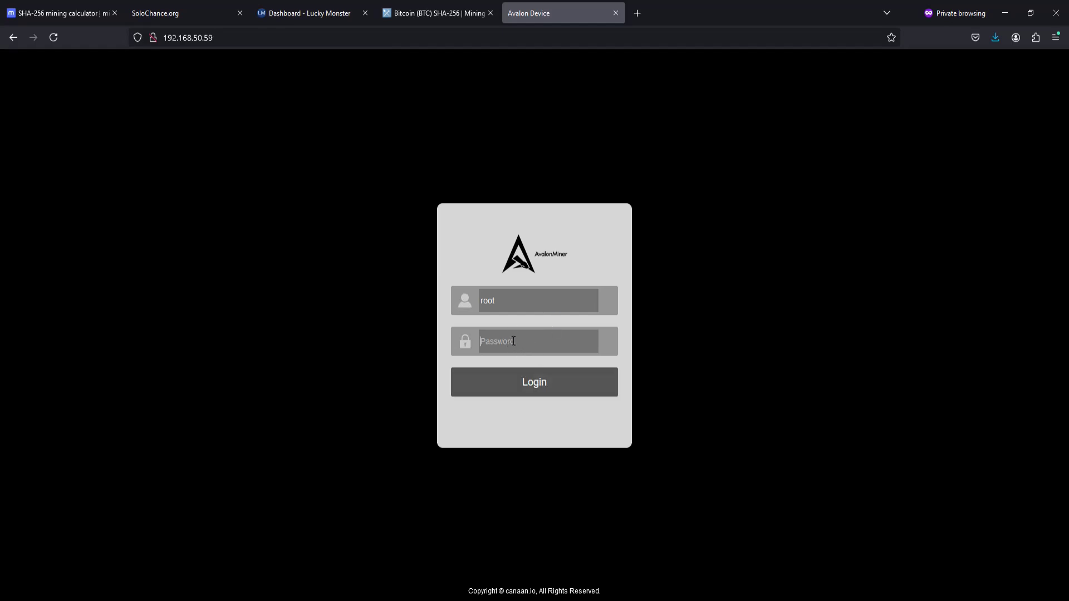
pyautogui.write('ro')
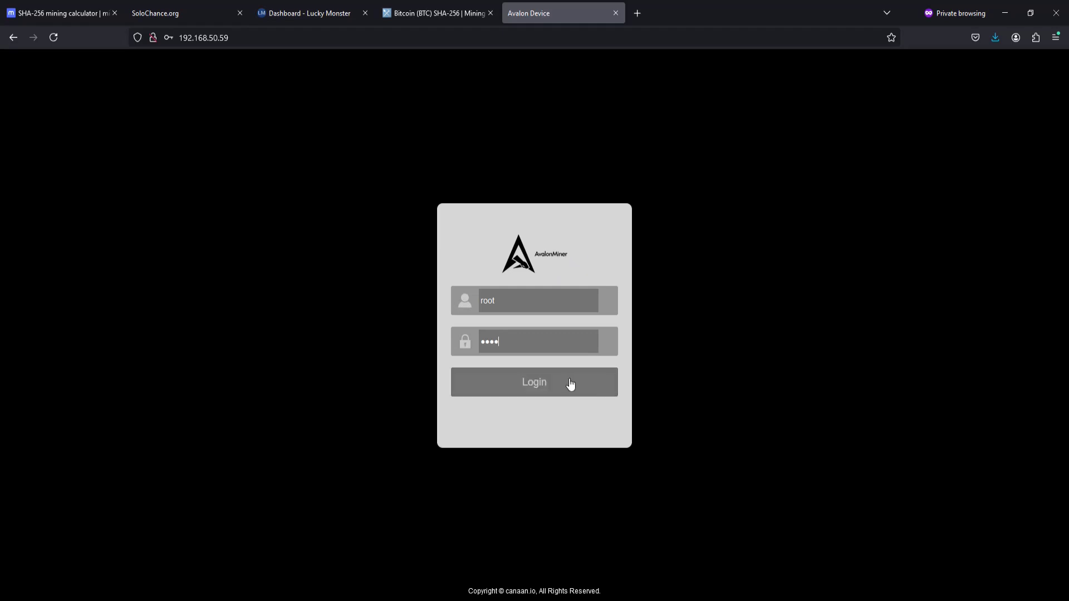
# Step: Log in as root and open the System > Password change page
pyautogui.click(551, 382)
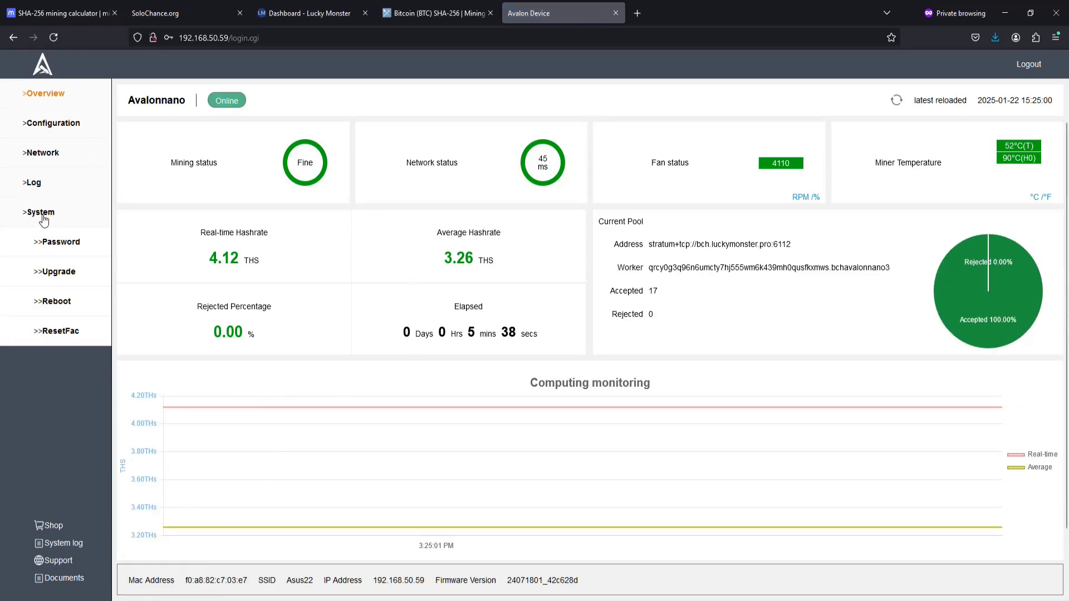
pyautogui.click(62, 242)
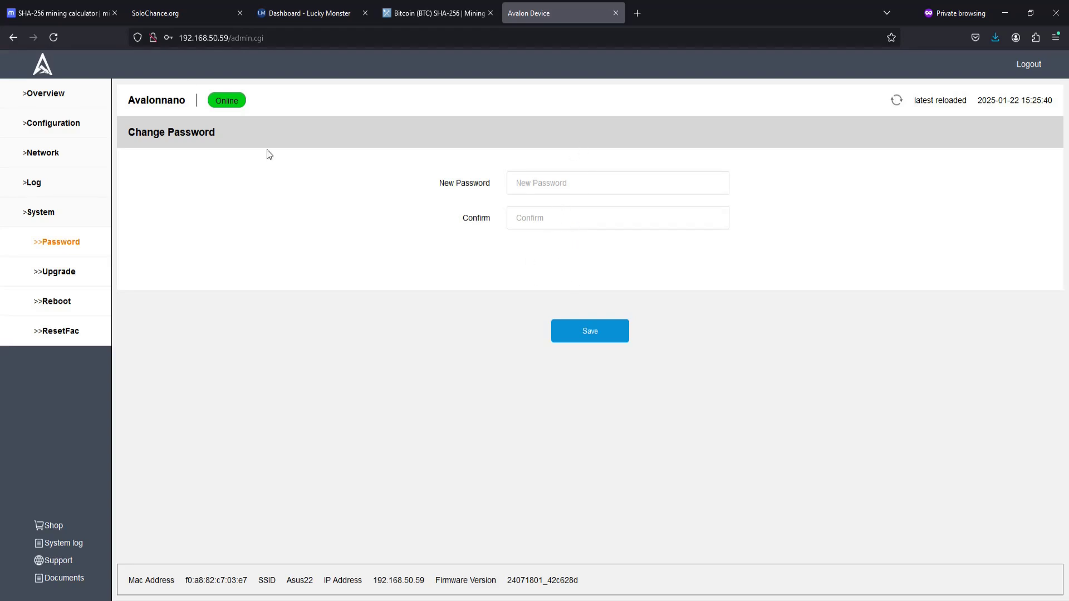
# Step: Open the Overview page showing mining status, hashrate, pools and temperatures
pyautogui.click(40, 98)
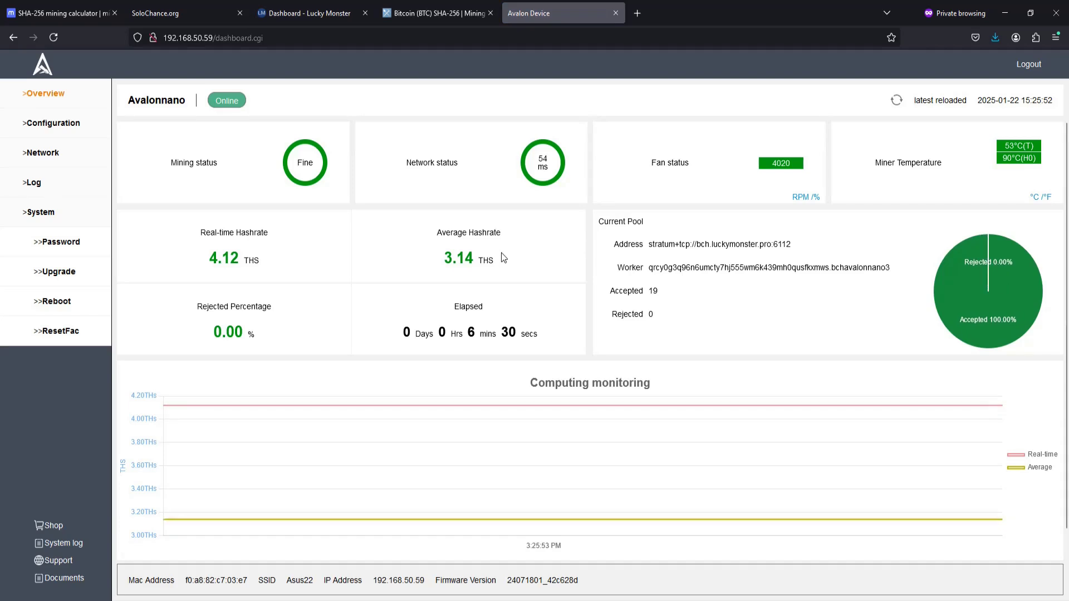